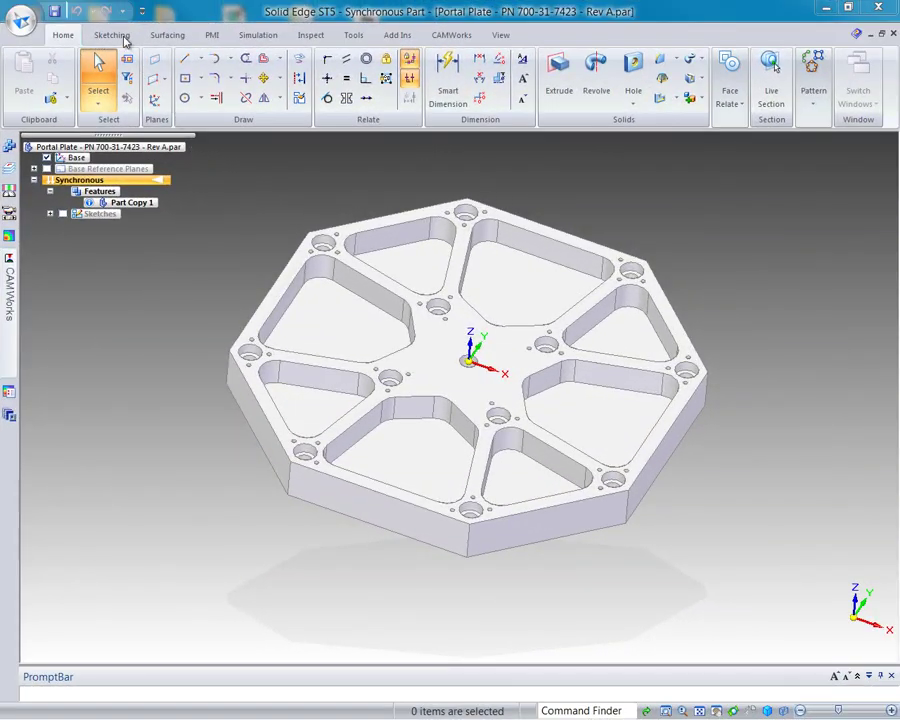
Step: Pin the CAMWorks NC Manager panel open, then switch to Machinable Features and back to Operations
left_click(455, 37)
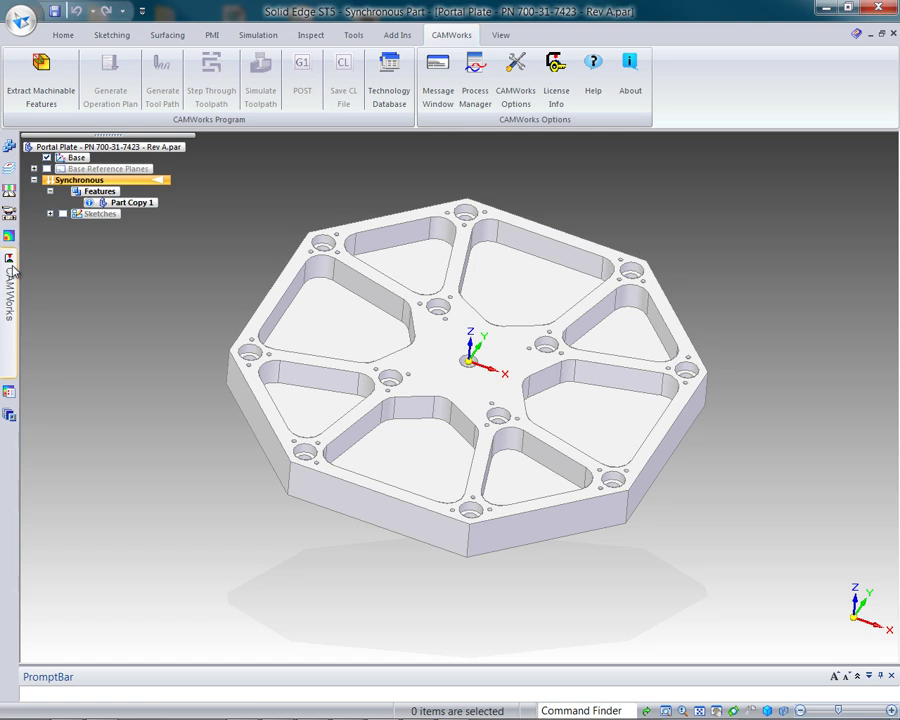
left_click(10, 268)
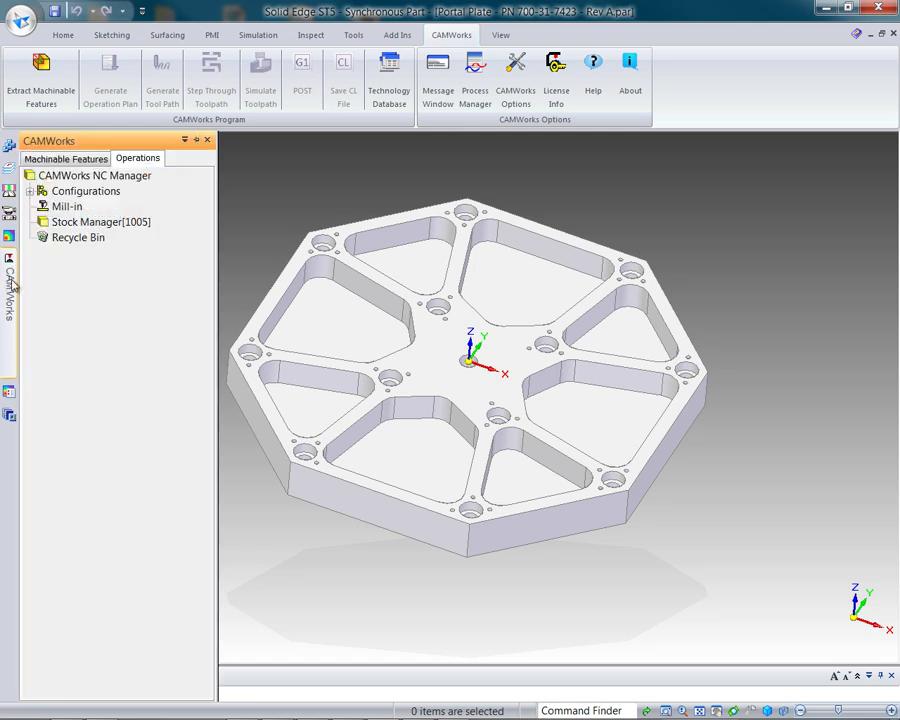
left_click(196, 140)
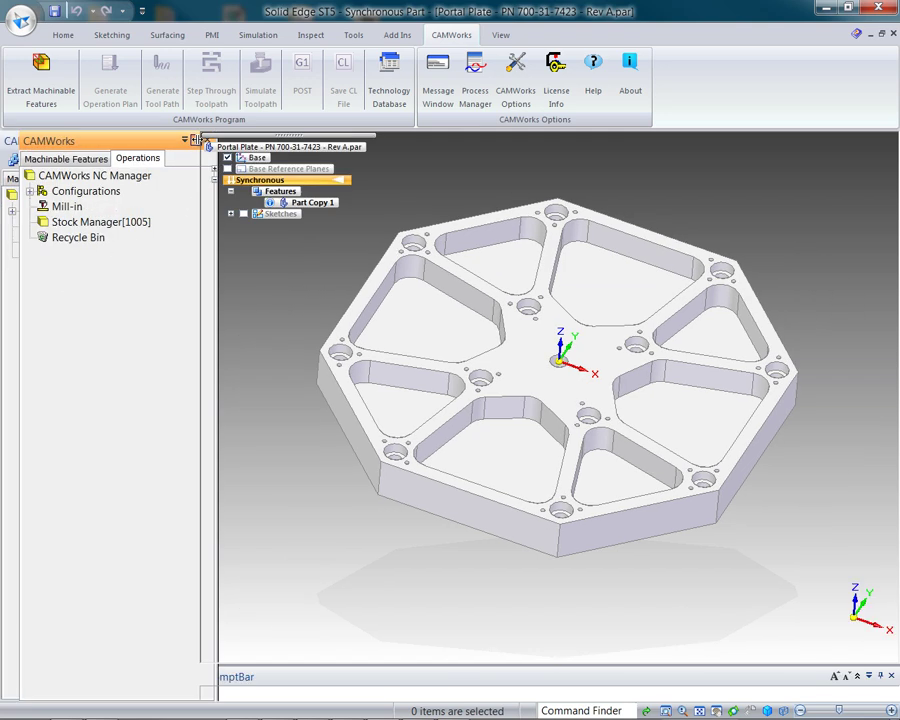
left_click(36, 179)
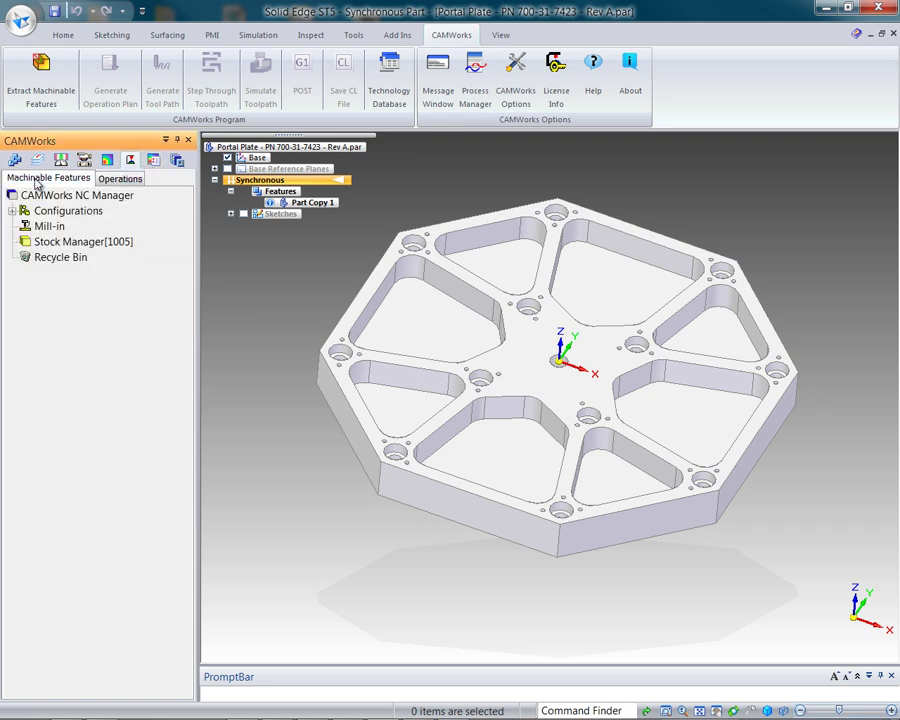
left_click(121, 182)
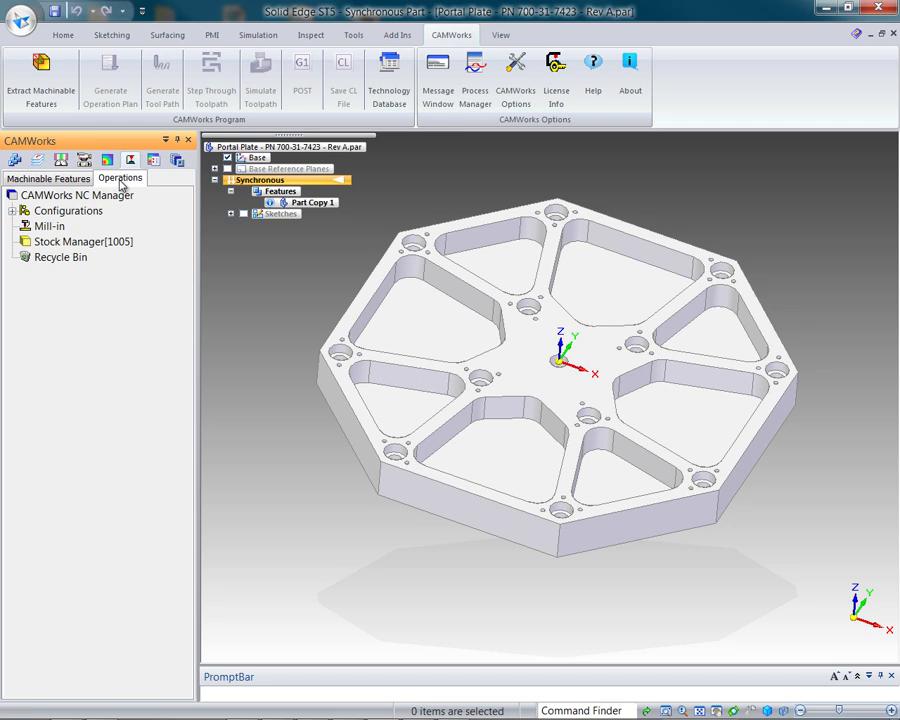
Step: Extract machinable features: Hole1, two hole groups and eight irregular pockets under Mill Part Setup1
left_click(40, 180)
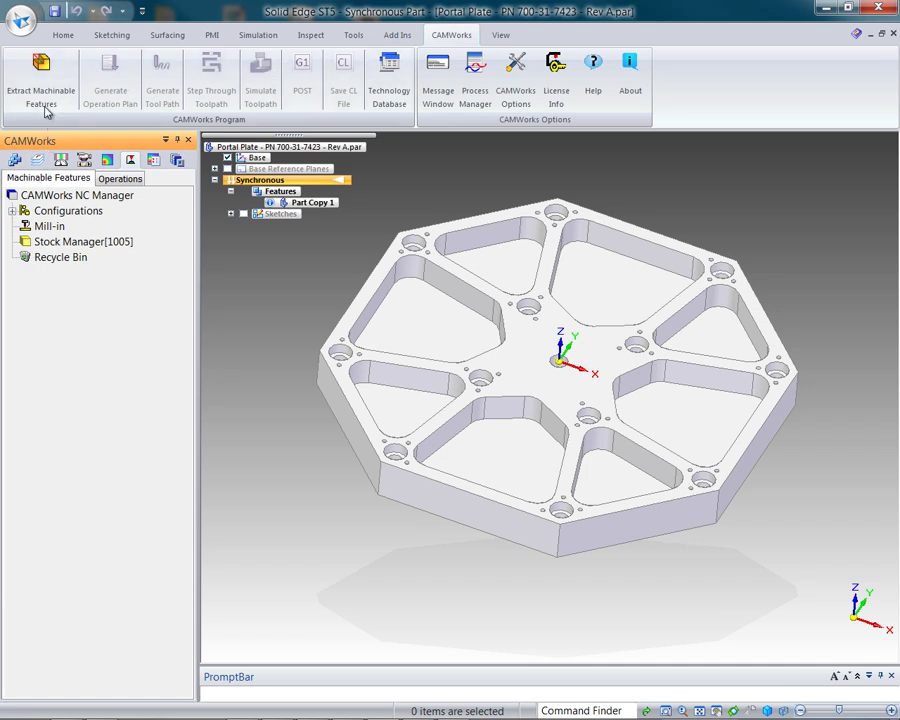
left_click(42, 72)
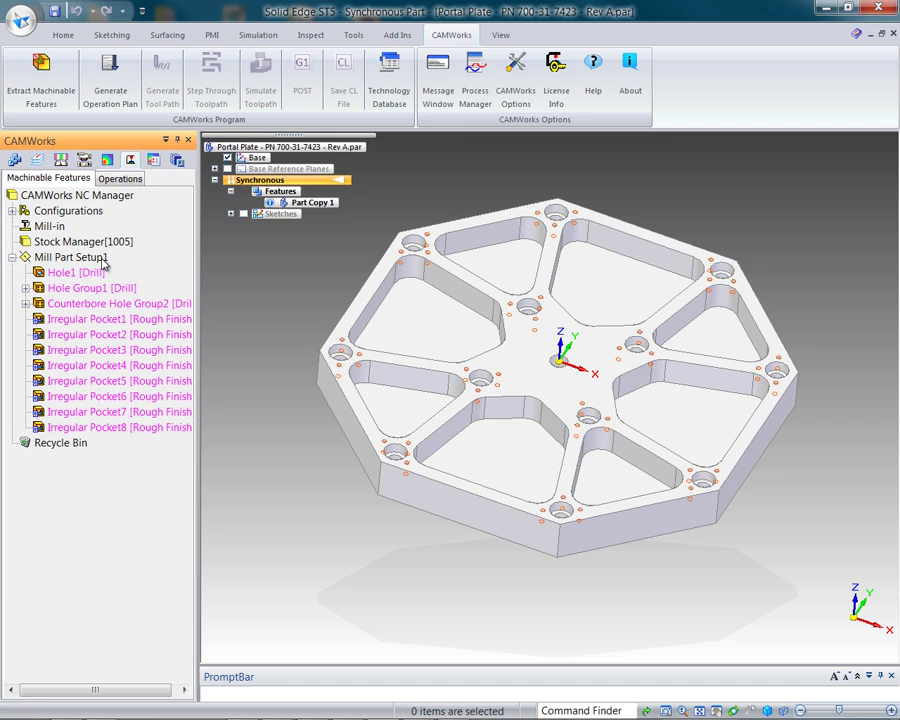
Step: Generate the operation plan and all toolpaths, then move Center Drill2 above Drill1
left_click(101, 90)
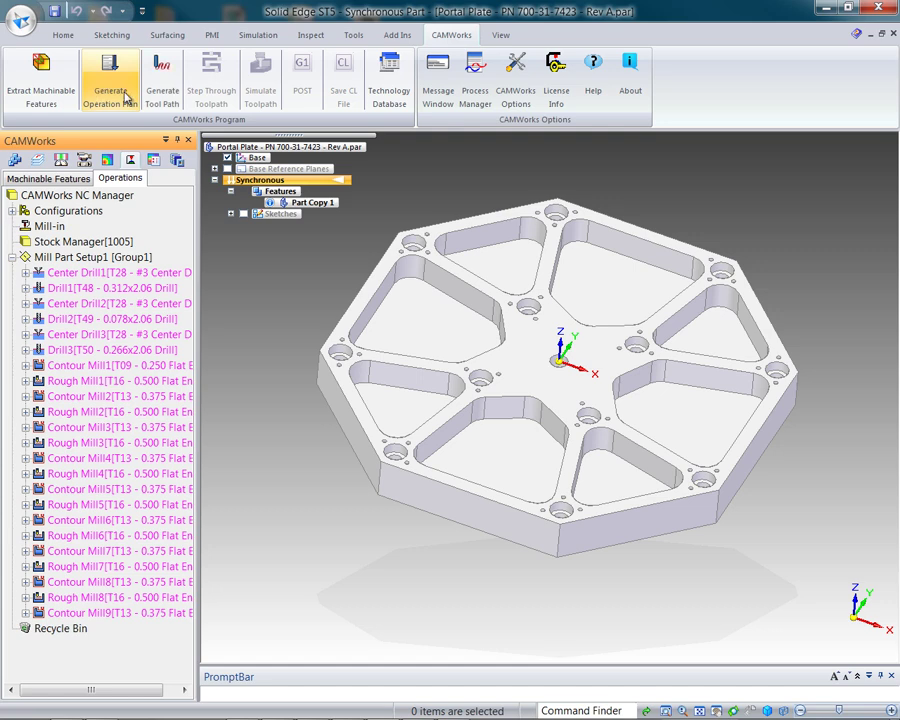
left_click(160, 92)
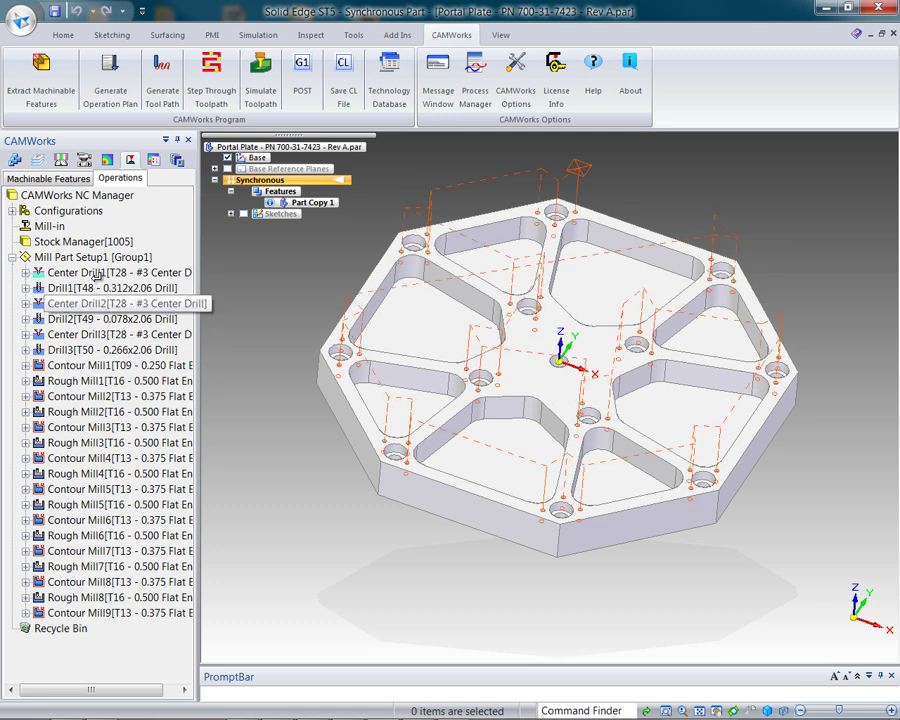
left_click_drag(92, 303, 92, 288)
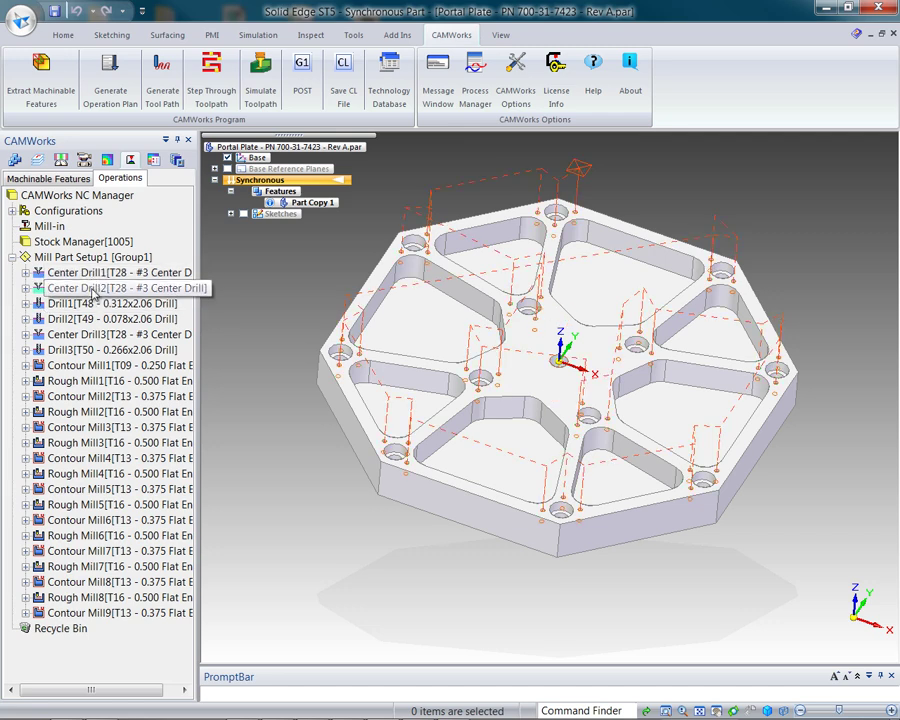
Step: Sort Mill Part Setup1 operations by type: Rough Mill first, then Contour Mill
right_click(70, 259)
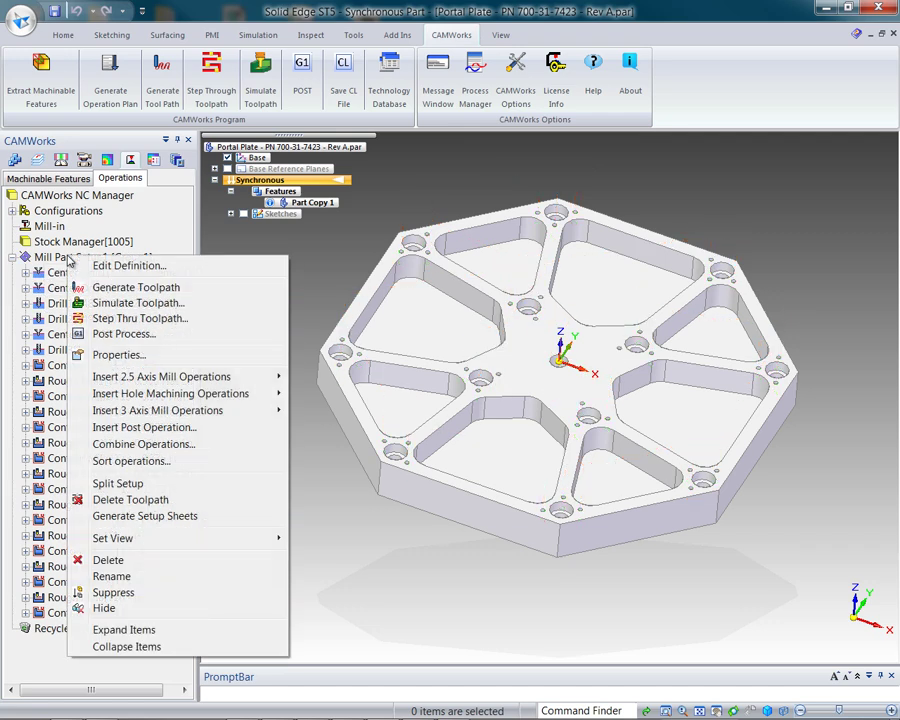
left_click(133, 463)
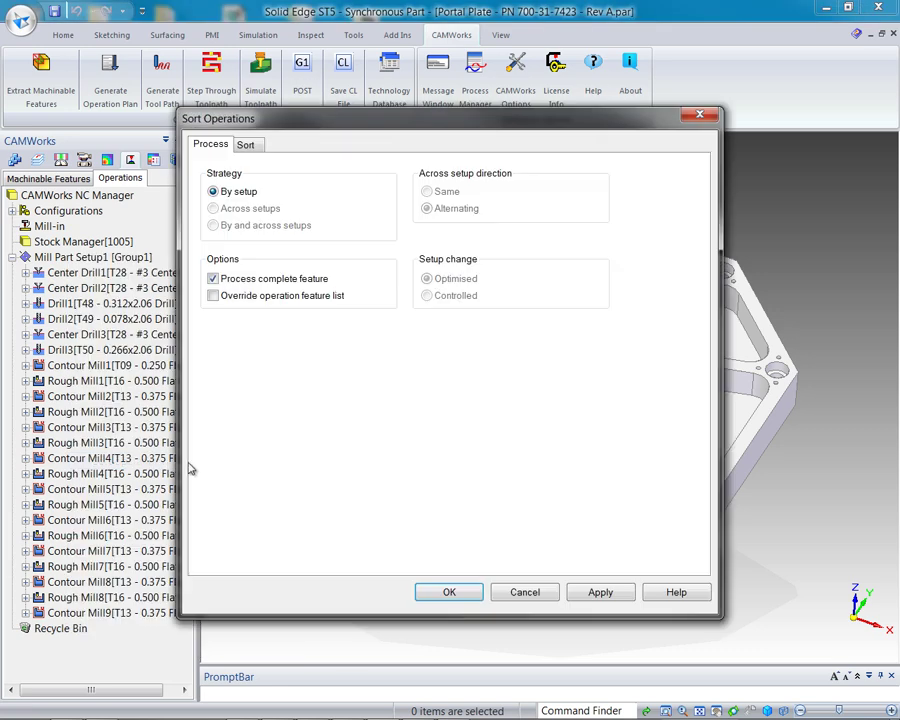
left_click(246, 145)
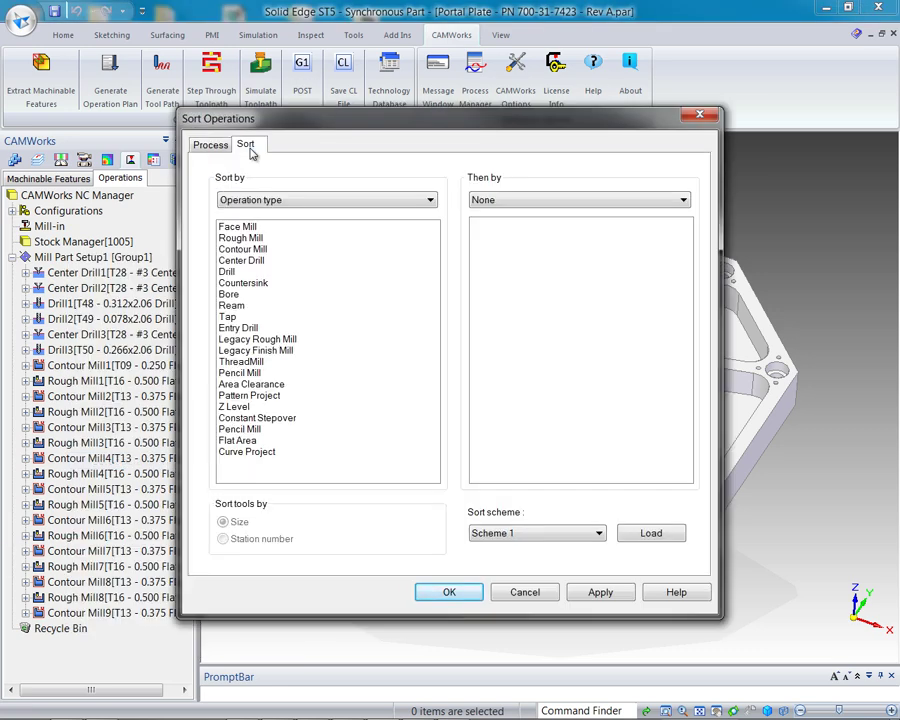
left_click(255, 238)
left_click(258, 249)
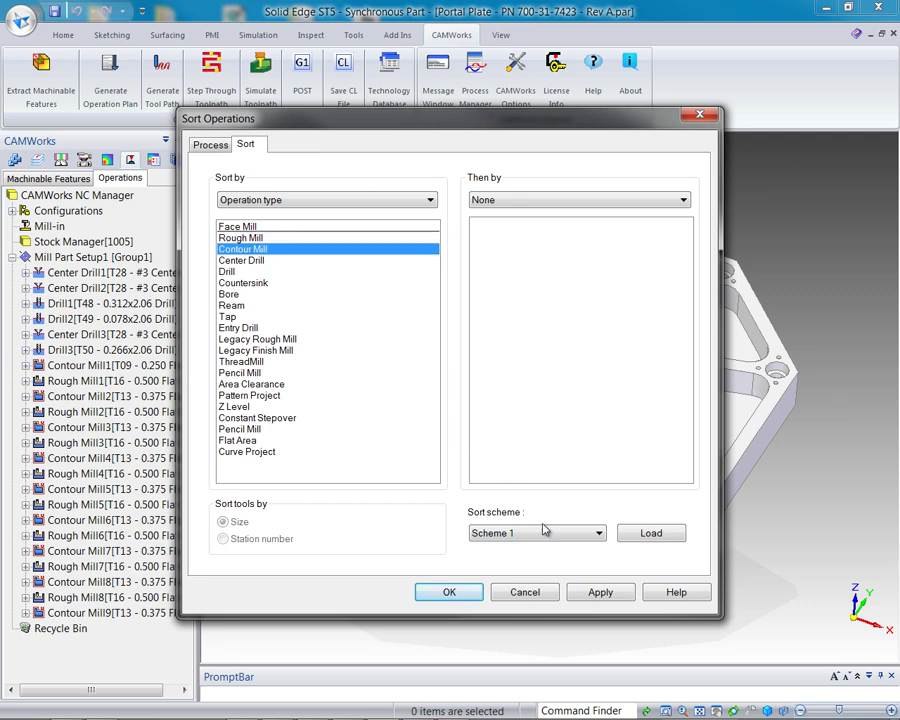
left_click(595, 592)
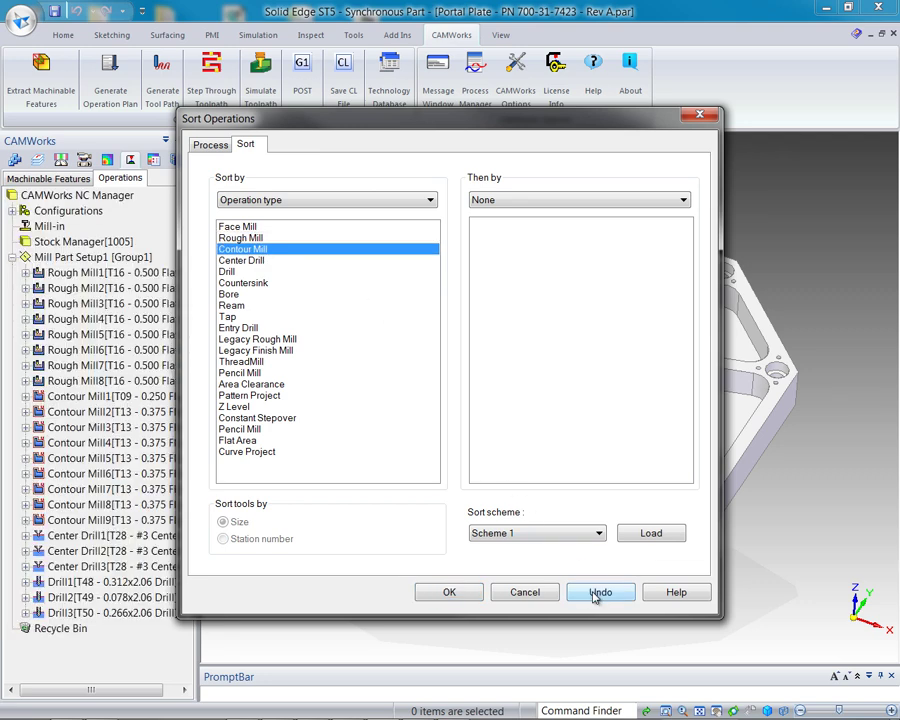
left_click(449, 593)
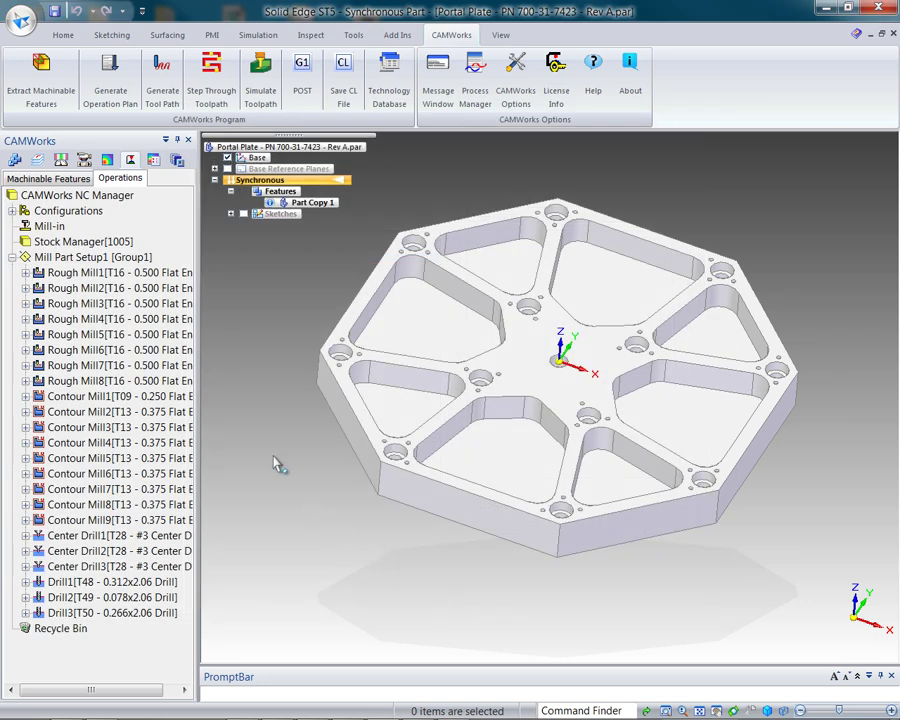
Step: Run the toolpath simulation on the stock, view it from above, then close the simulation
left_click(259, 90)
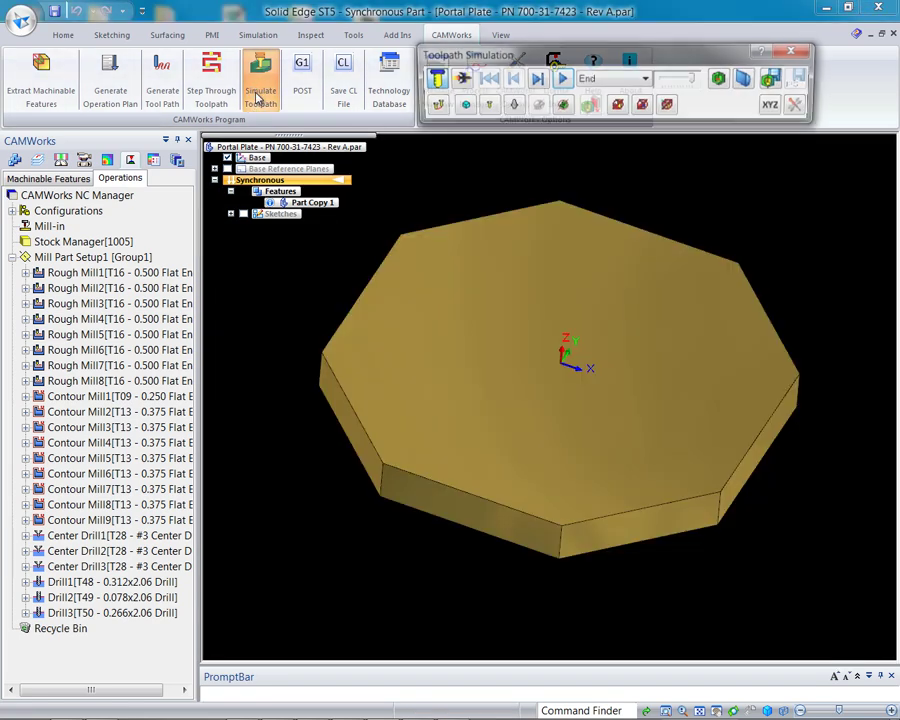
left_click(561, 79)
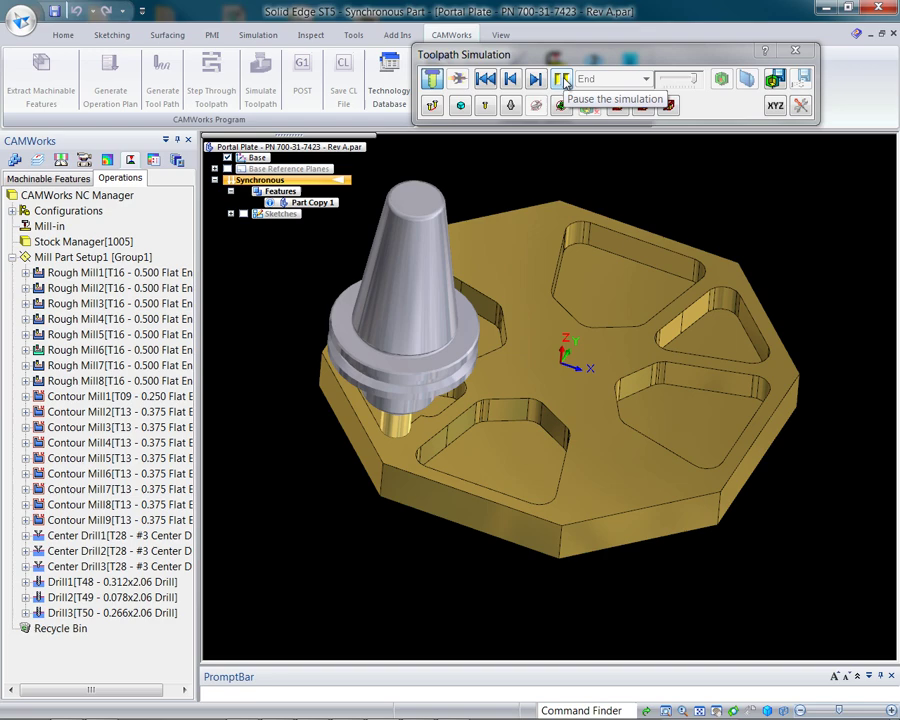
middle_click_drag(396, 360, 353, 285)
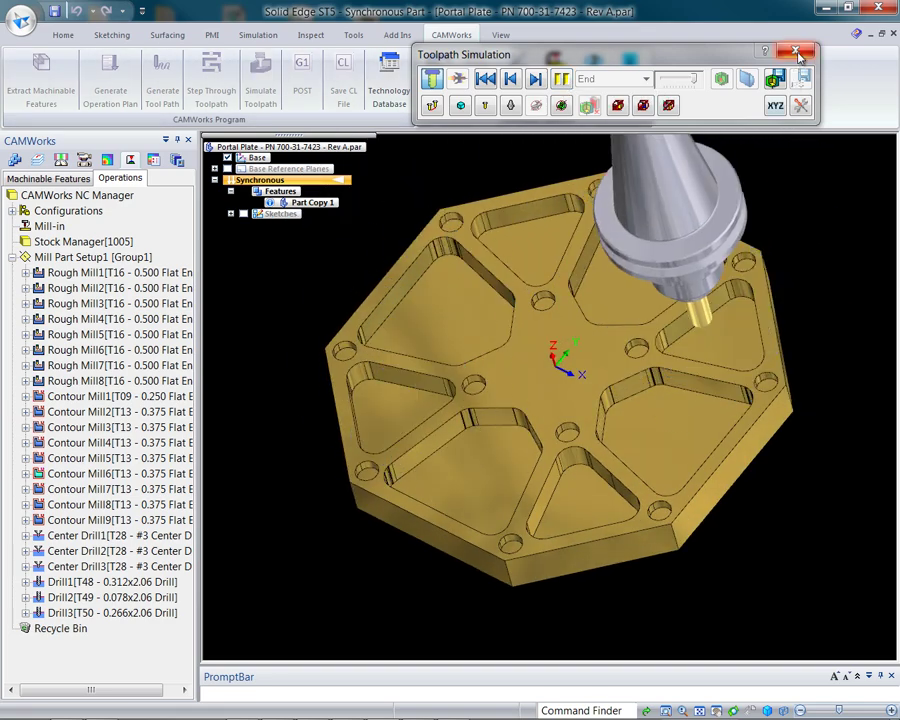
key("Escape")
Step: Post the G-code to a Desktop file with the suggested name and view it in Notepad
left_click(303, 88)
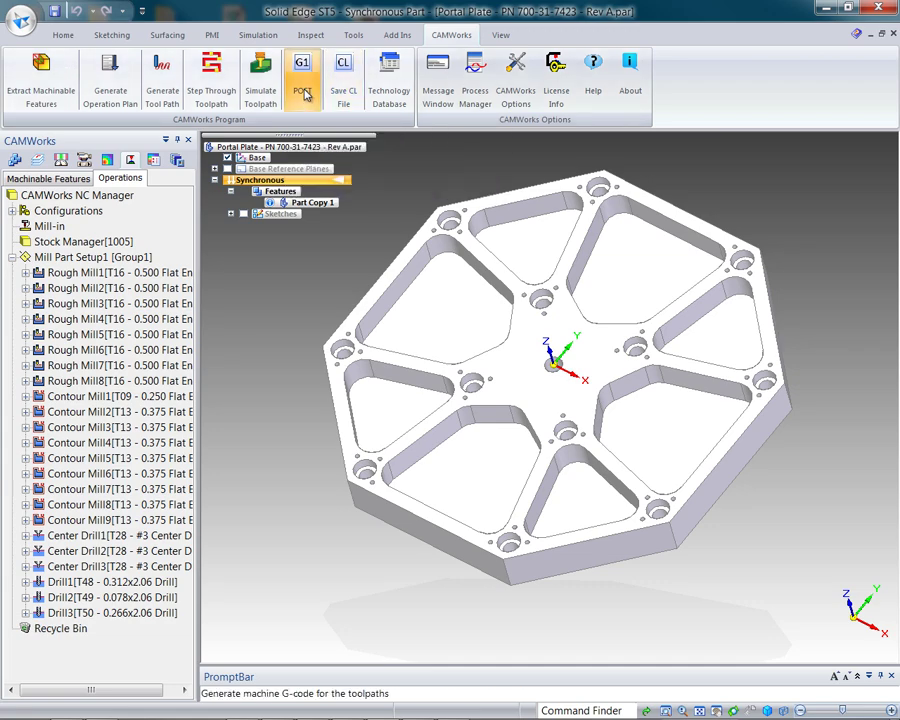
scroll(137, 172, "up", 5)
left_click(60, 115)
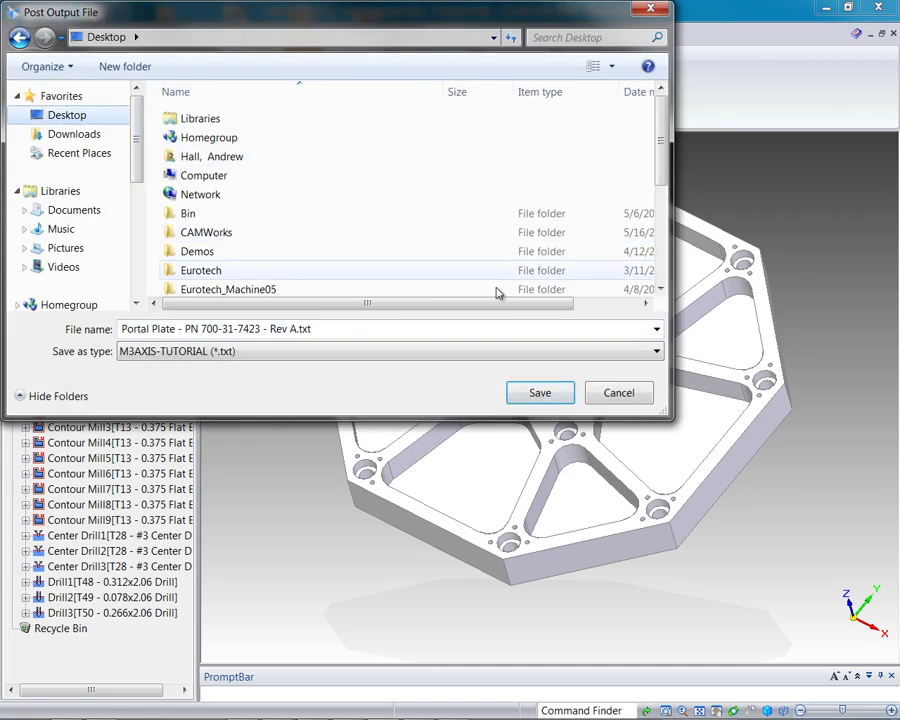
left_click(540, 392)
left_click(439, 210)
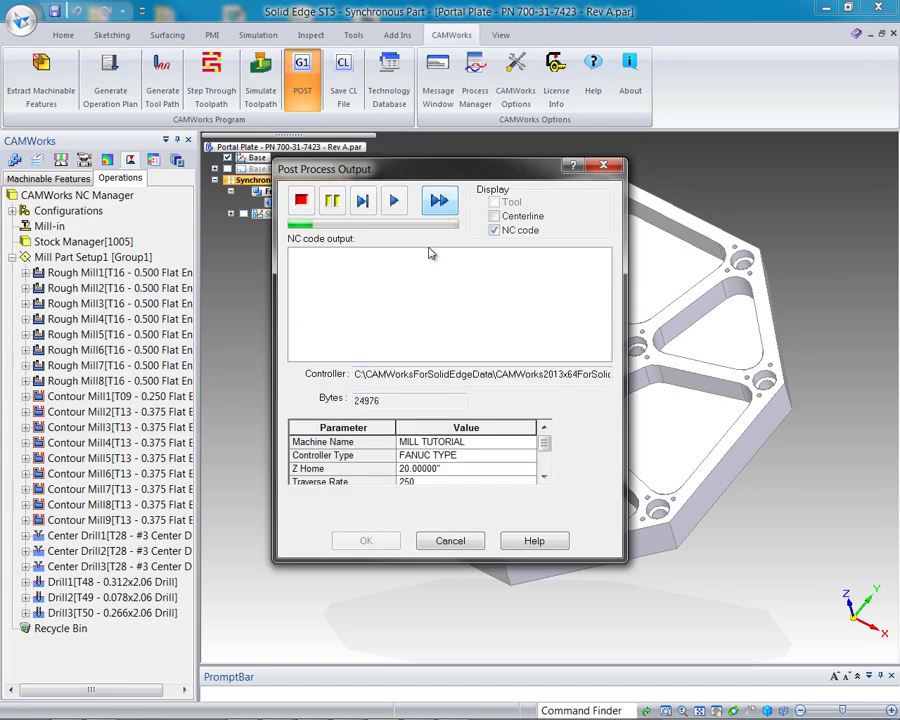
left_click(366, 540)
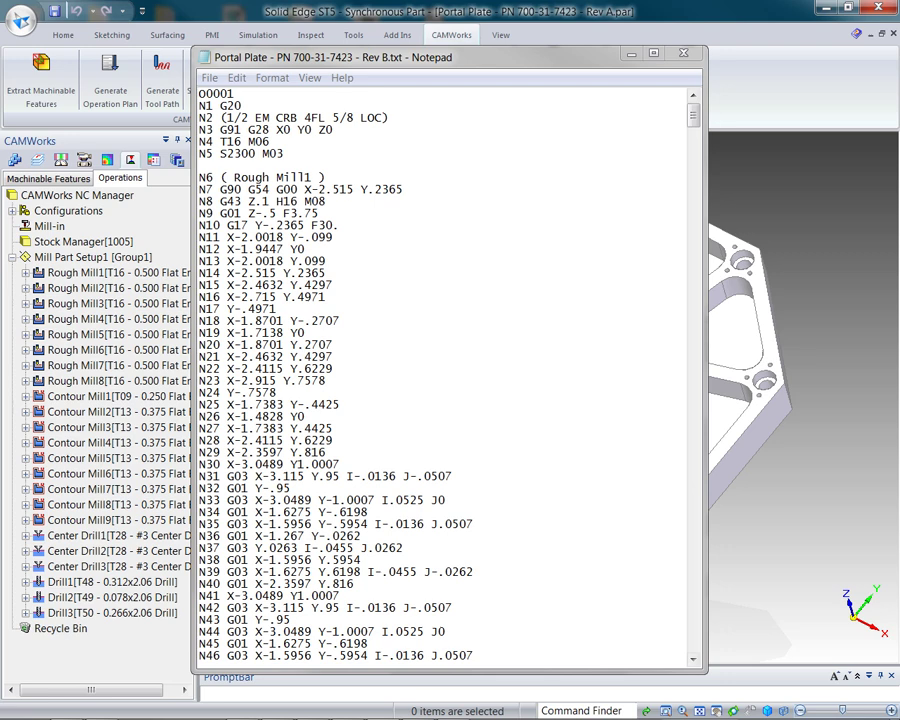
Step: Close the Notepad window showing the posted G-code with Alt+F4
key("alt+F4")
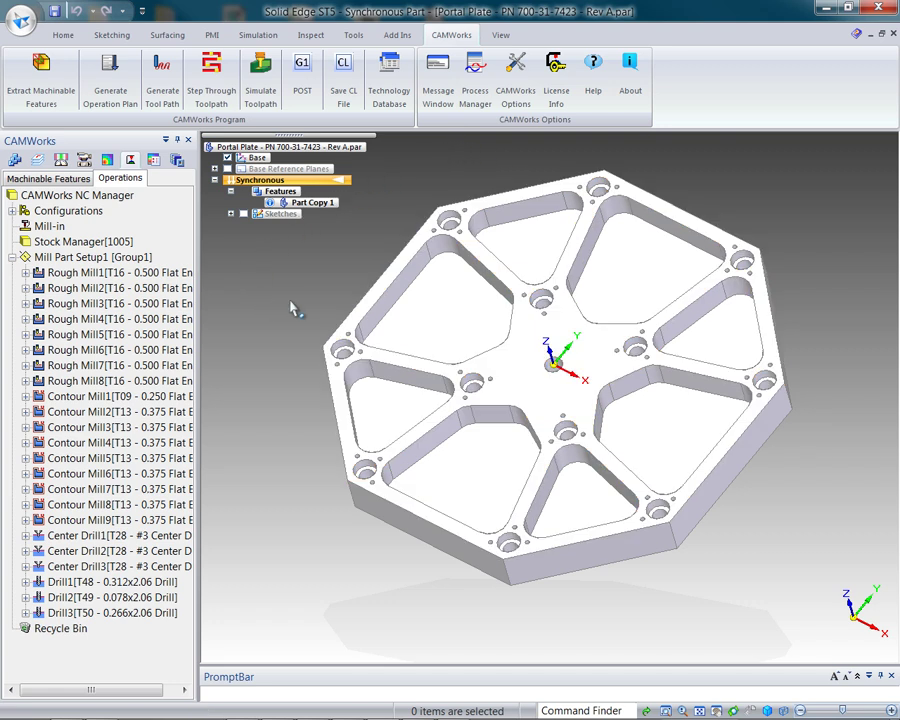
Step: In top view, box-select the plate's bottom-edge face and holes and move them 0.5 in
key("ctrl+t")
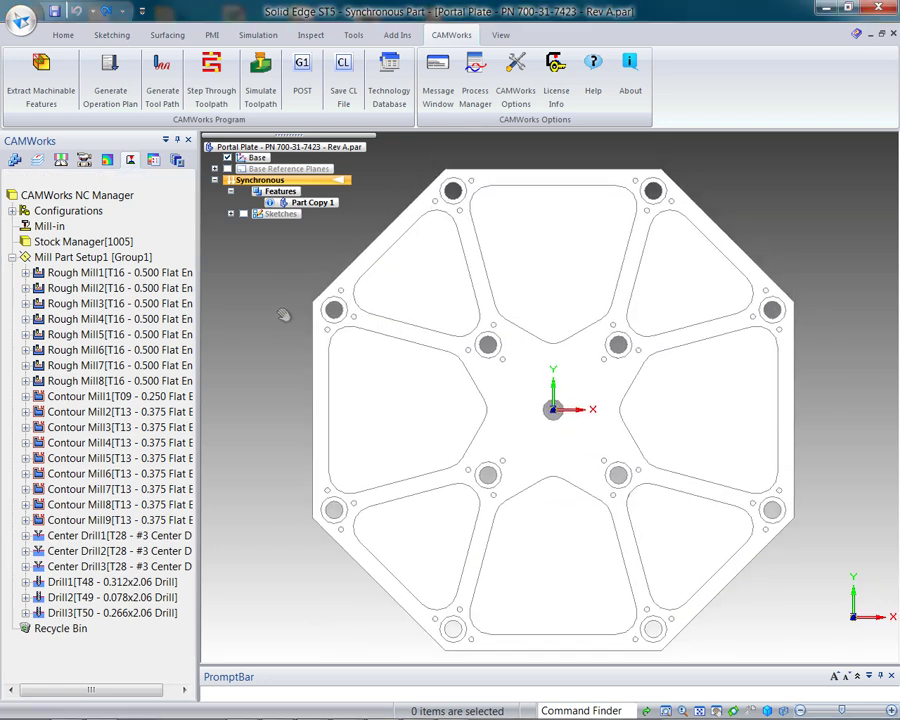
middle_click_drag(283, 320, 268, 213, "shift")
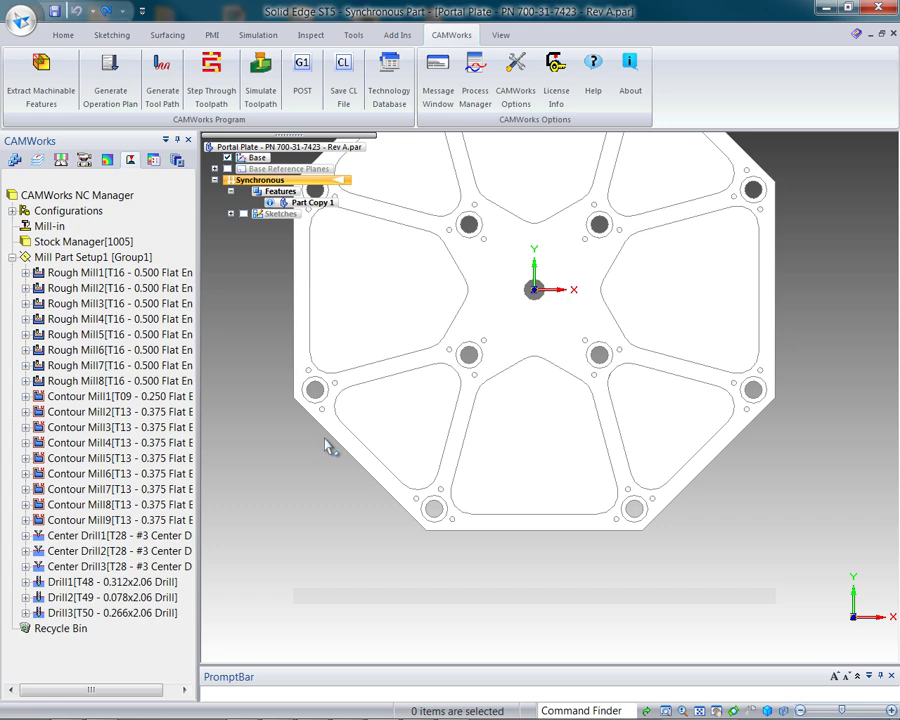
left_click_drag(366, 482, 724, 563)
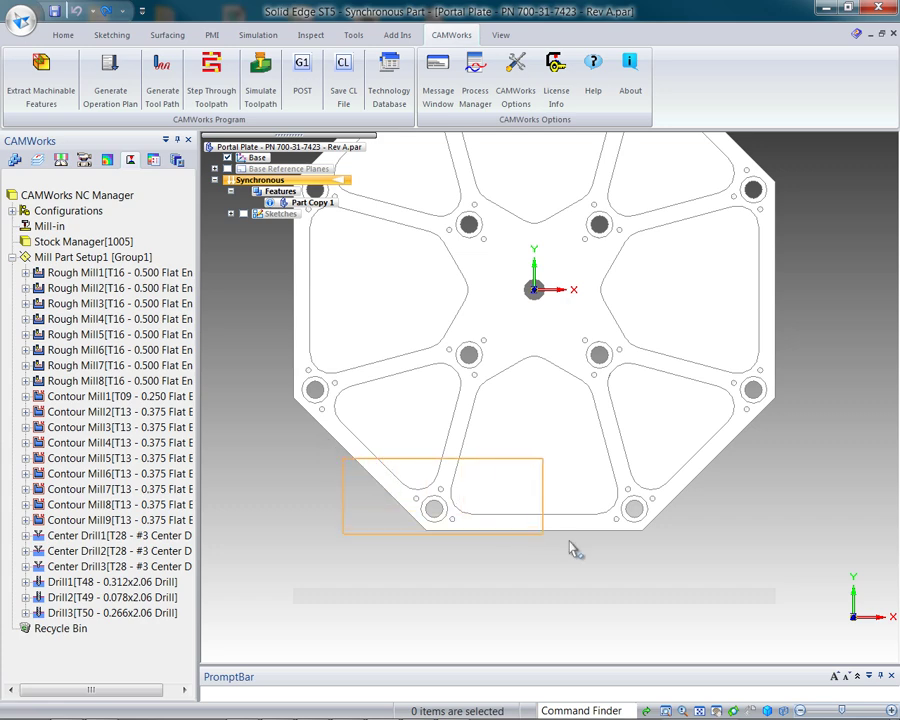
mouse_move(724, 563)
middle_mouse_down()
mouse_move(552, 546)
mouse_move(464, 436)
mouse_move(482, 477)
middle_mouse_up()
scroll(464, 526, "up", 3)
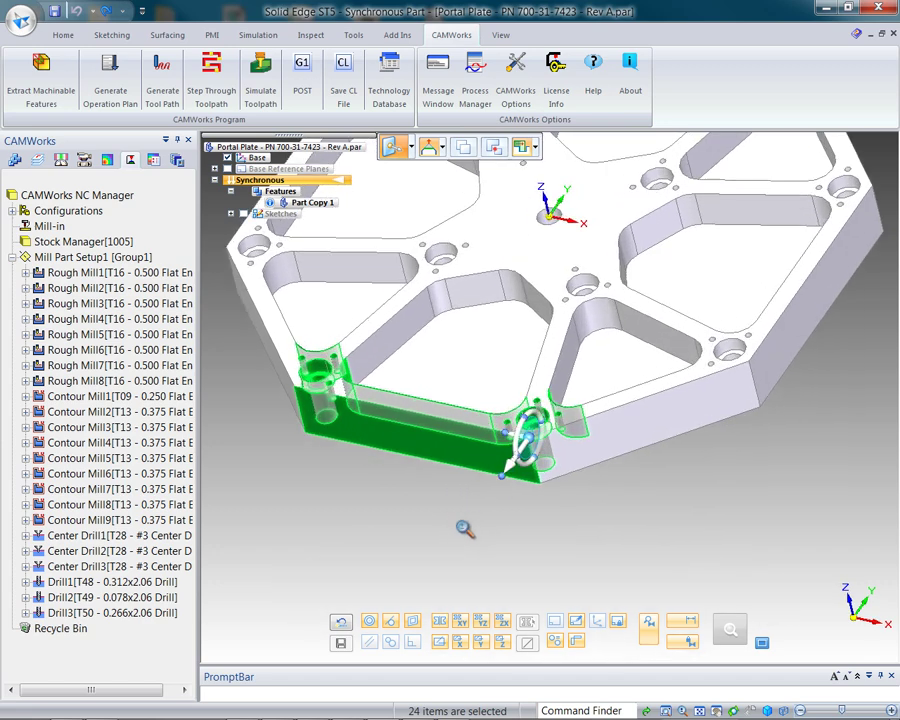
scroll(484, 532, "up", 2)
left_click(527, 458)
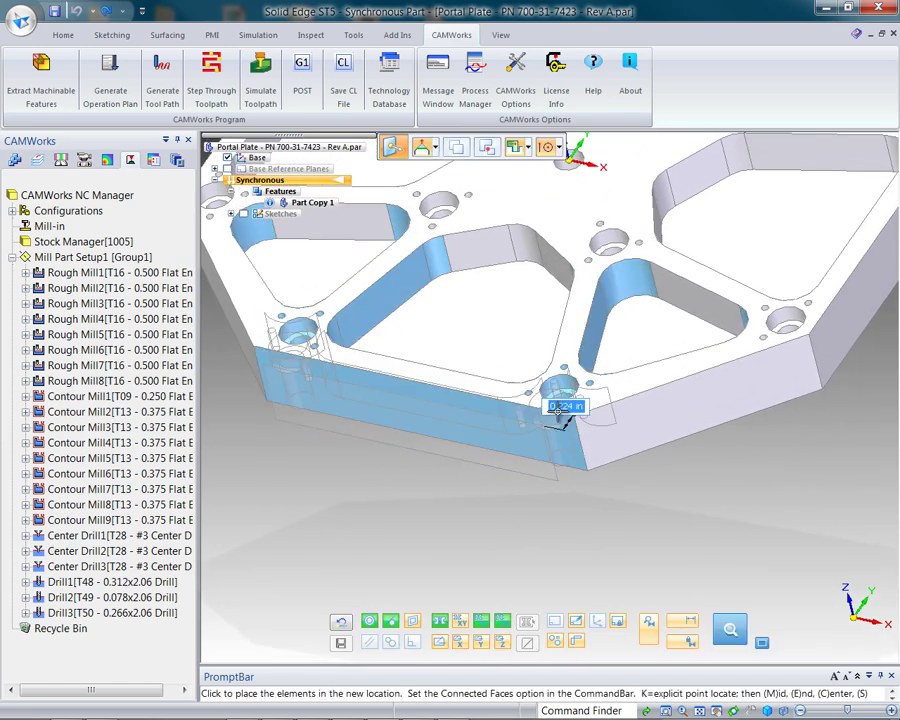
type(".5")
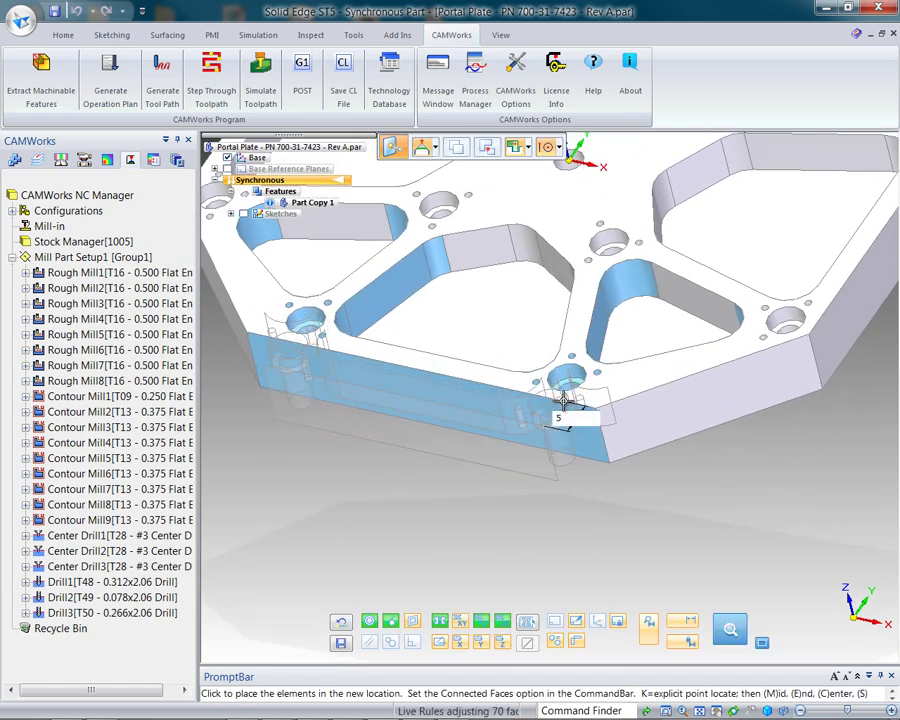
key("Return")
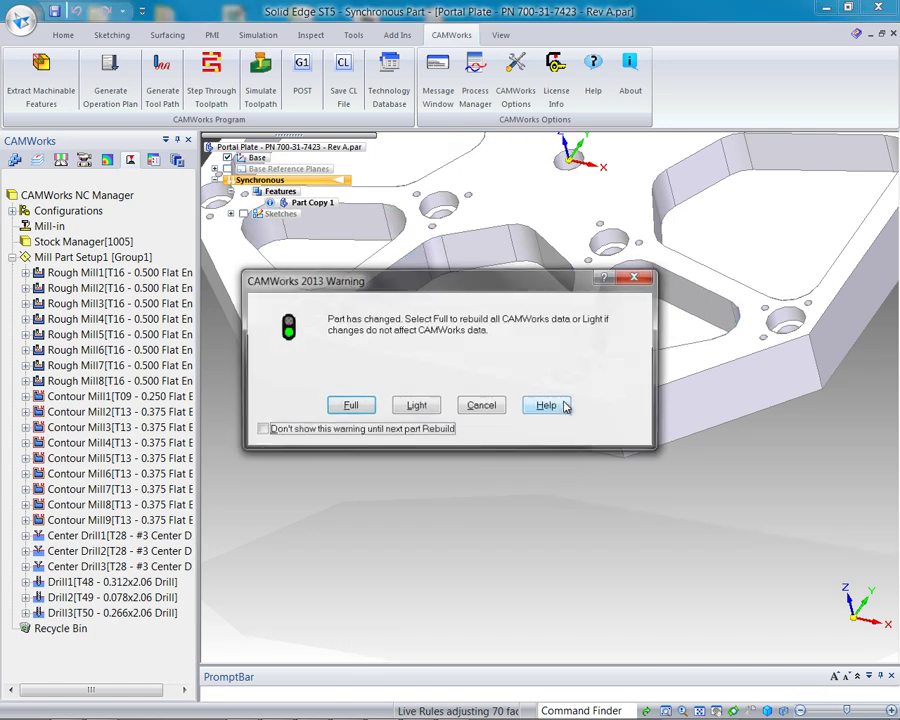
Step: Choose Full rebuild in the part-changed warning, then regenerate the operation plan and all toolpaths
left_click(350, 406)
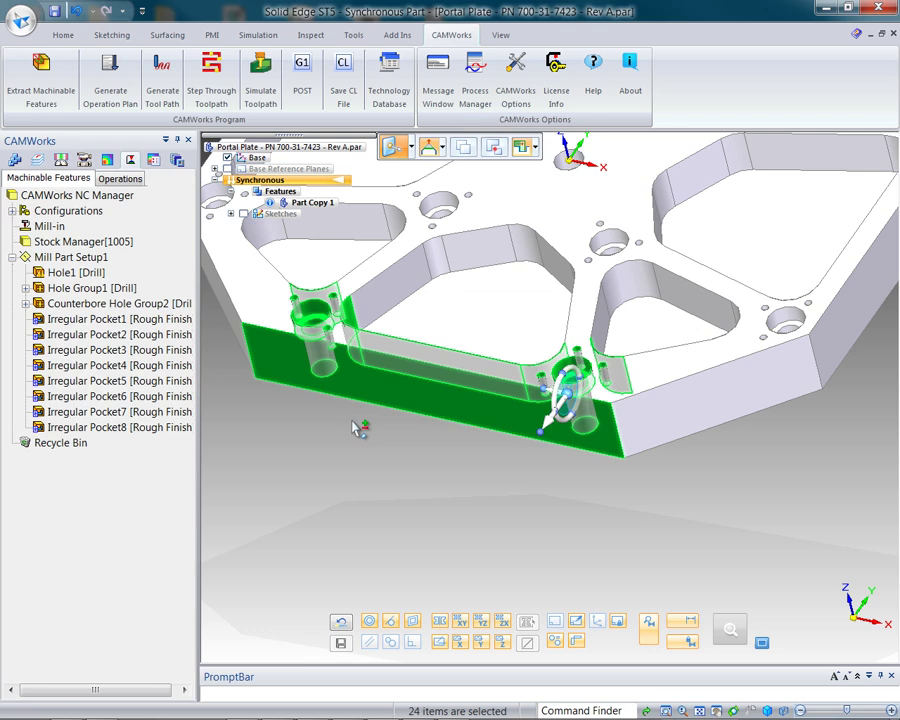
left_click(355, 428)
left_click(110, 70)
left_click(162, 70)
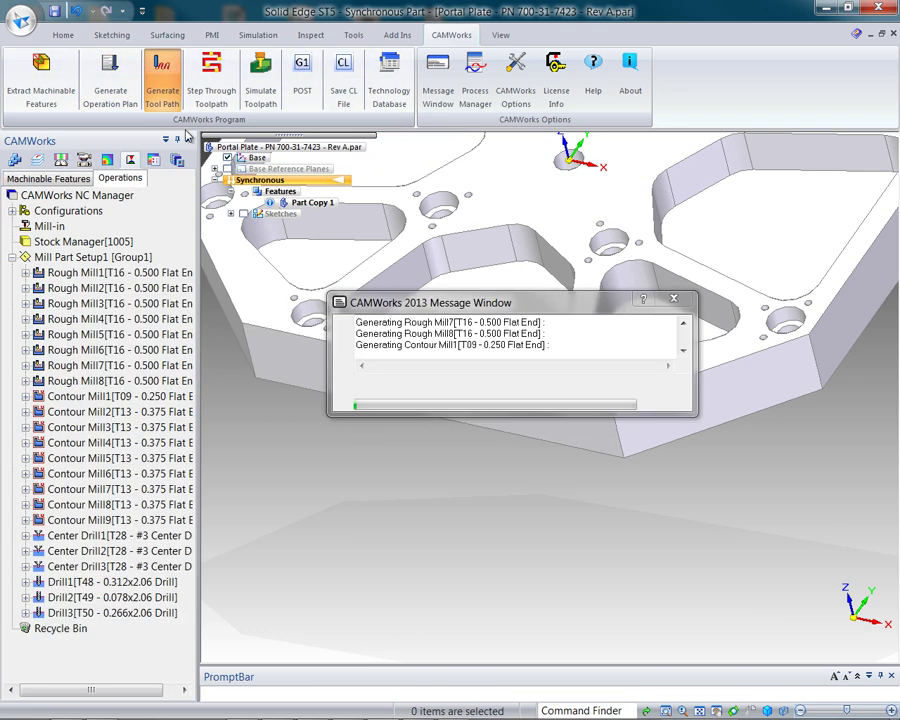
scroll(384, 572, "down", 2)
scroll(384, 572, "down", 1)
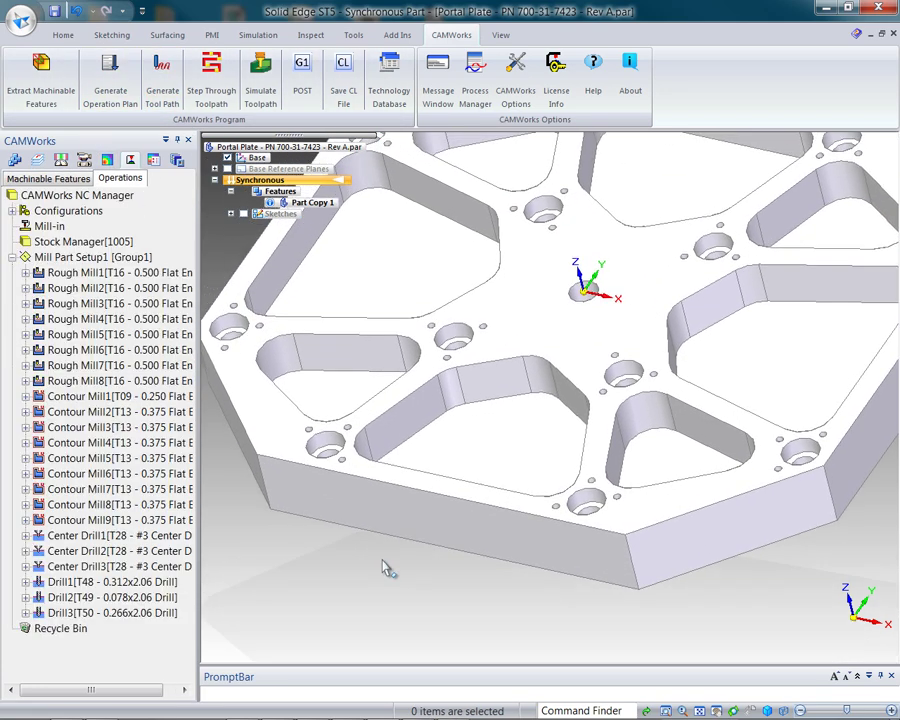
scroll(396, 486, "down", 3)
scroll(396, 486, "up", 1)
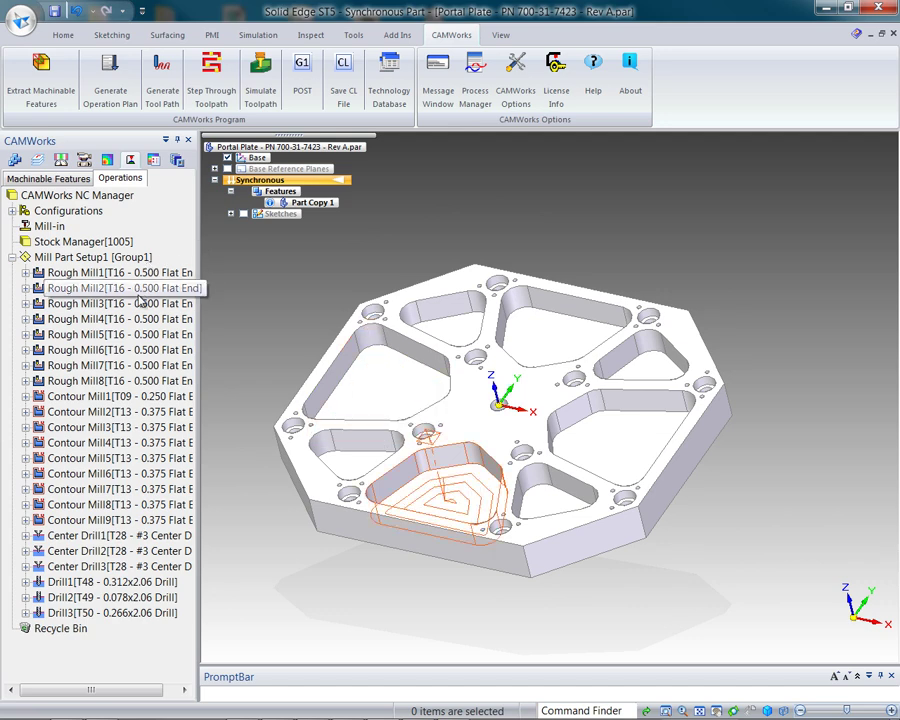
Step: Run a new toolpath simulation cutting the pockets and holes into the rebuilt plate stock
left_click(262, 85)
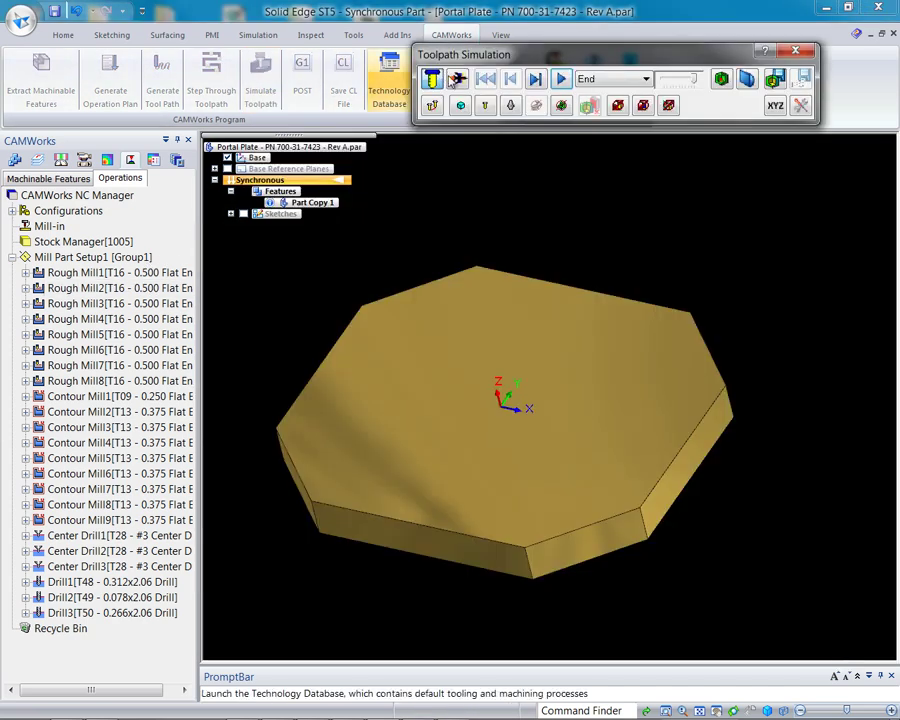
left_click(455, 80)
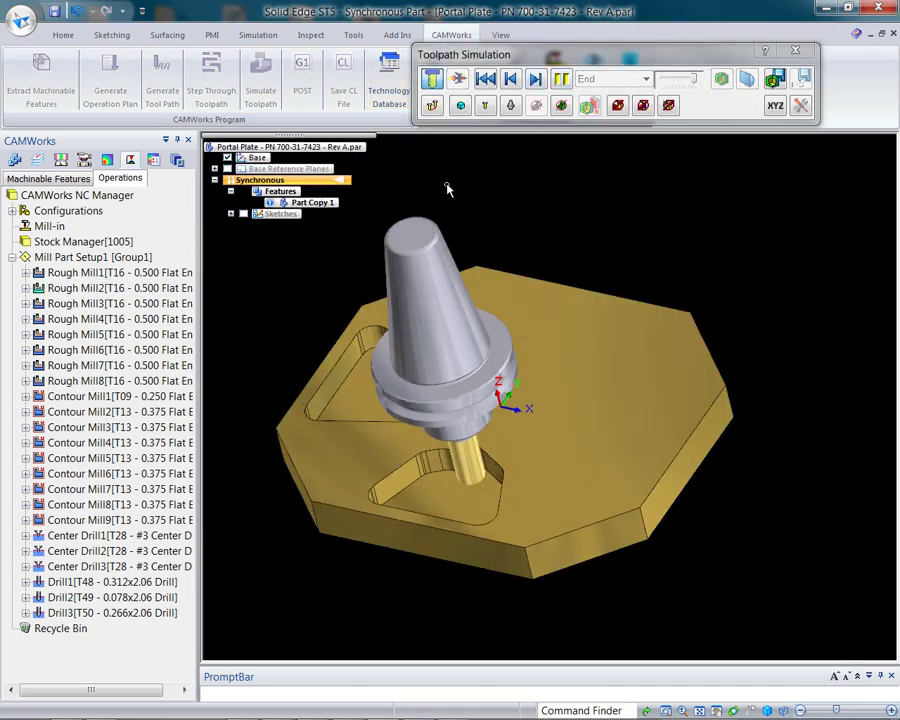